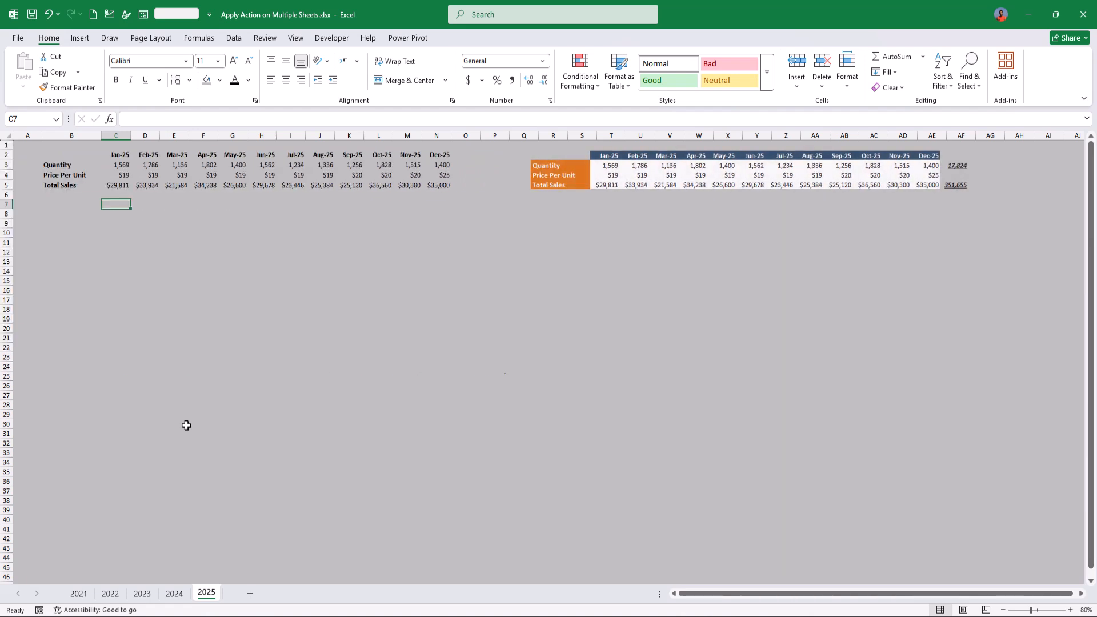
# Step: Look through the yearly sheets 2021 to 2025 to compare the layout of their sales tables
pyautogui.hotkey('ctrl', 'pageup')
pyautogui.hotkey('ctrl', 'pageup')
pyautogui.hotkey('ctrl', 'pageup')
pyautogui.hotkey('ctrl', 'pageup')
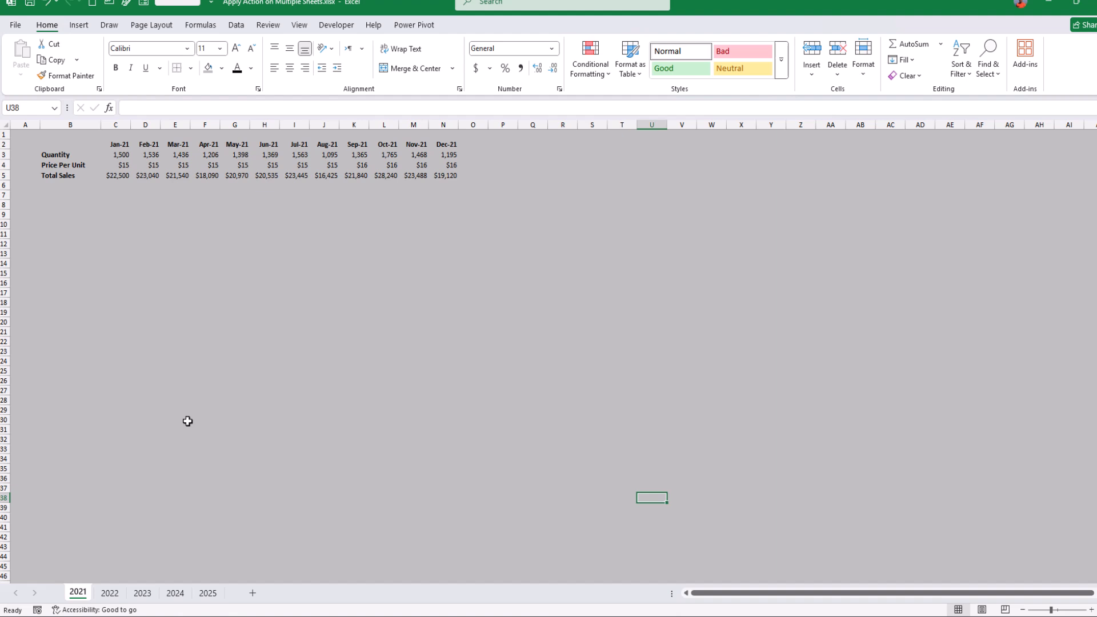
pyautogui.hotkey('ctrl', 'pagedown')
pyautogui.hotkey('ctrl', 'pagedown')
pyautogui.hotkey('ctrl', 'pagedown')
pyautogui.hotkey('ctrl', 'pagedown')
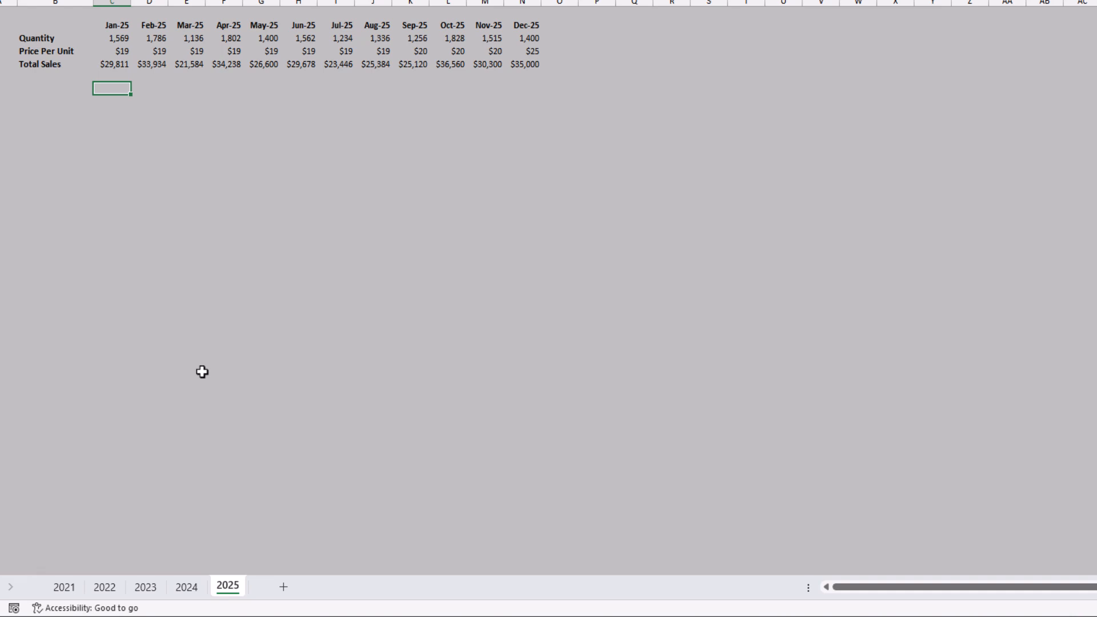
pyautogui.hotkey('ctrl', 'pageup')
pyautogui.hotkey('ctrl', 'pageup')
pyautogui.hotkey('ctrl', 'pageup')
pyautogui.hotkey('ctrl', 'pageup')
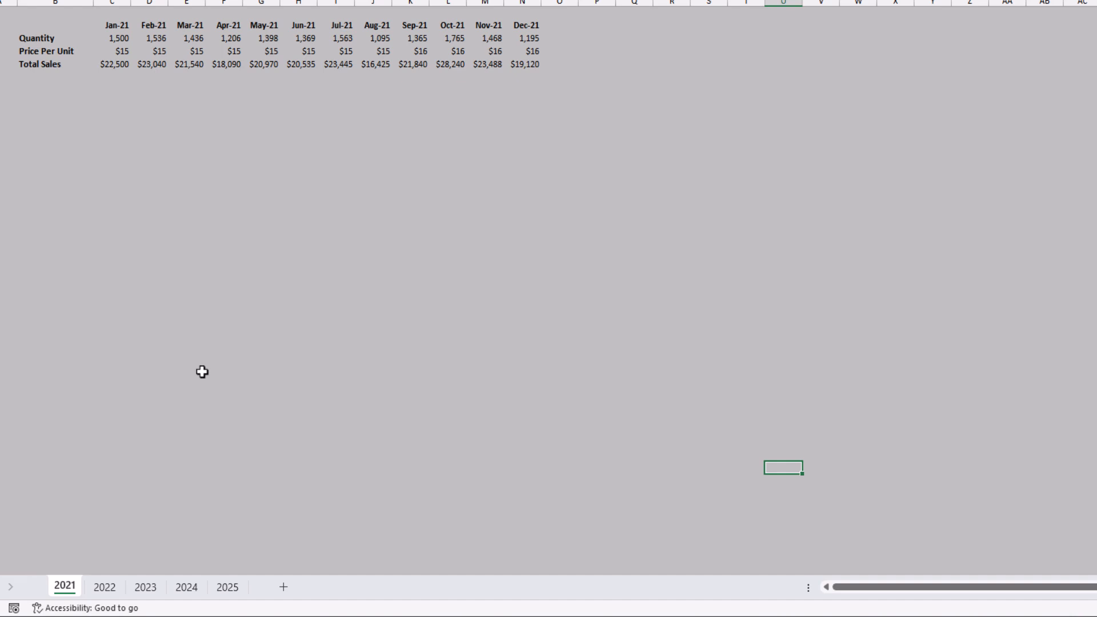
pyautogui.hotkey('ctrl', 'pagedown')
pyautogui.hotkey('ctrl', 'pagedown')
pyautogui.hotkey('ctrl', 'pagedown')
pyautogui.hotkey('ctrl', 'pagedown')
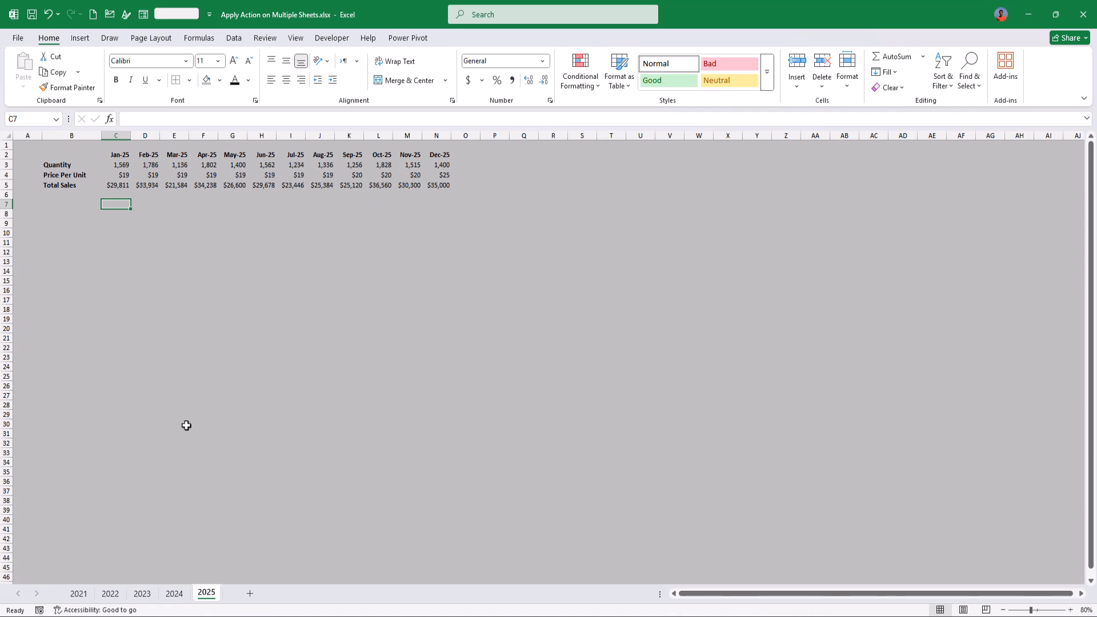
# Step: Group the sheets 2021 through 2025 as one continuous range, and ungroup them by opening the 2022 sheet
pyautogui.click(79, 594)
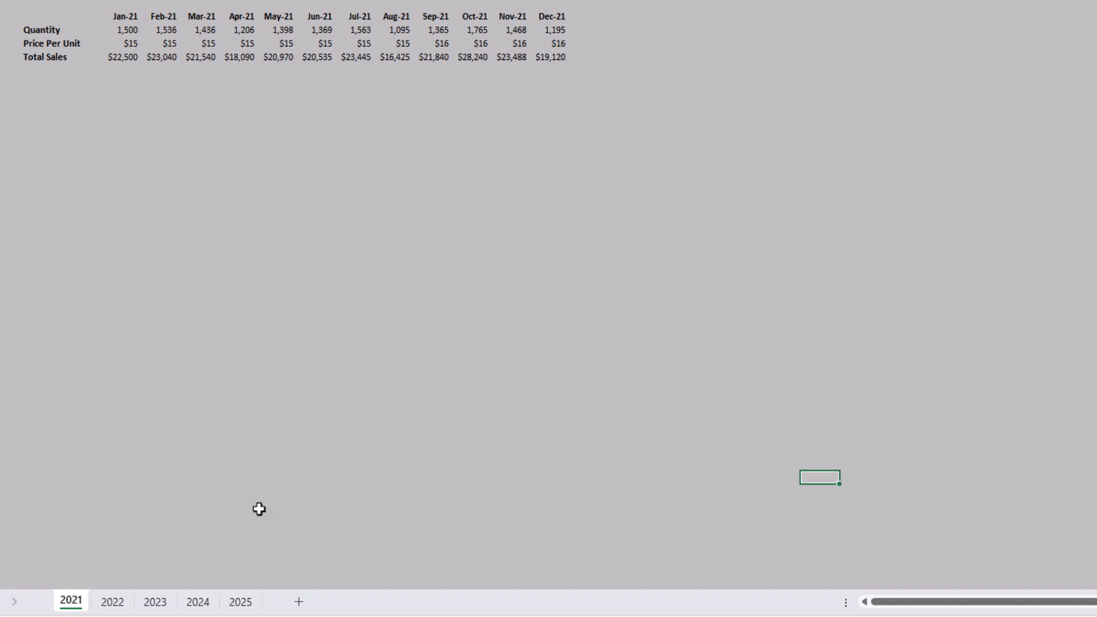
pyautogui.keyDown('shift'); pyautogui.click(245, 603); pyautogui.keyUp('shift')
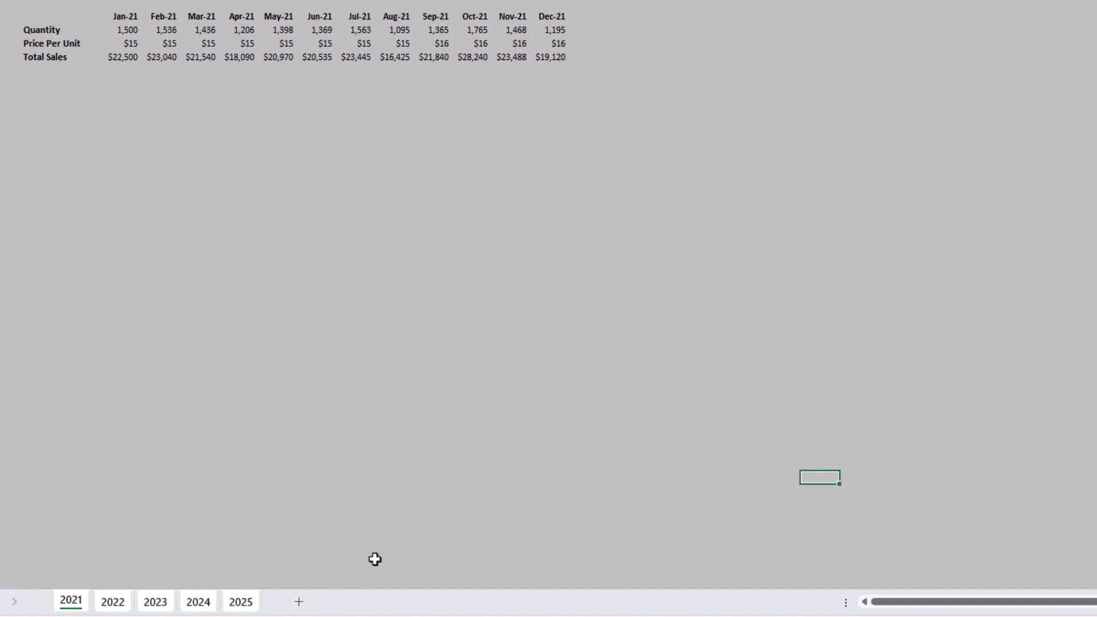
pyautogui.click(106, 607)
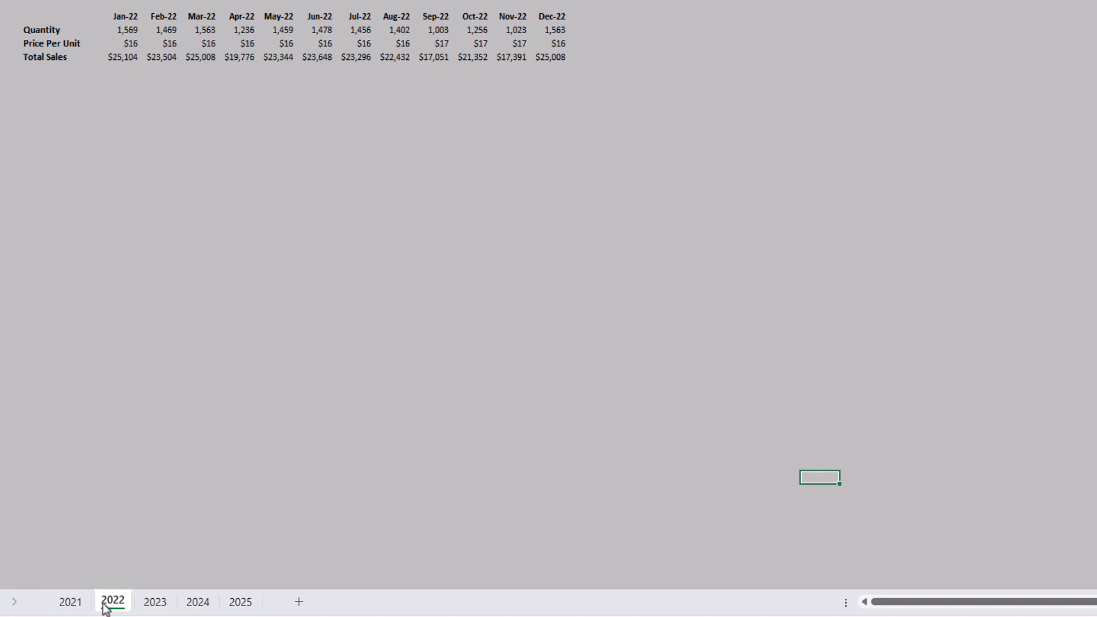
# Step: Group the sheets 2021, 2023, 2024, 2025 and 2022 one by one, keeping 2021 as the active sheet
pyautogui.click(71, 607)
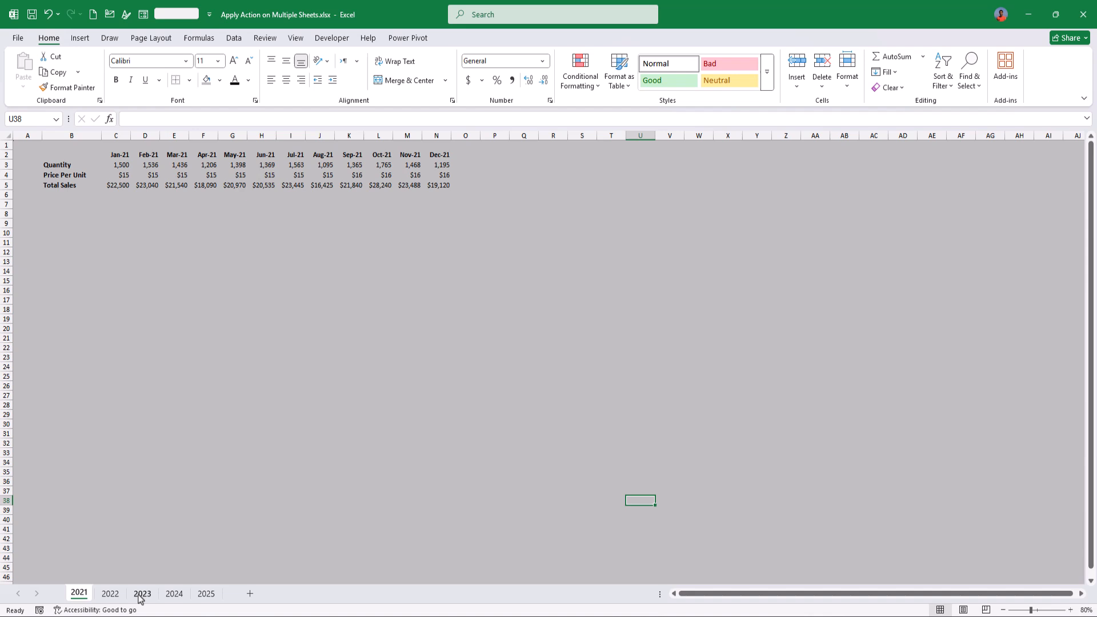
pyautogui.keyDown('ctrl'); pyautogui.click(140, 597); pyautogui.keyUp('ctrl')
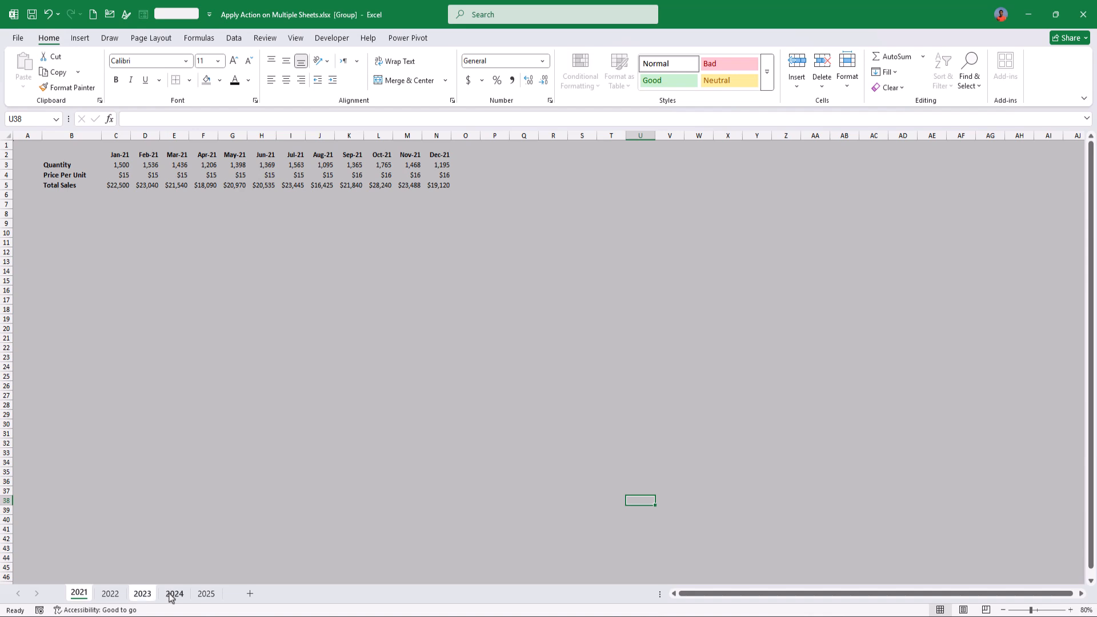
pyautogui.keyDown('ctrl'); pyautogui.click(172, 595); pyautogui.keyUp('ctrl')
pyautogui.keyDown('ctrl'); pyautogui.click(203, 596); pyautogui.keyUp('ctrl')
pyautogui.keyDown('ctrl'); pyautogui.click(114, 597); pyautogui.keyUp('ctrl')
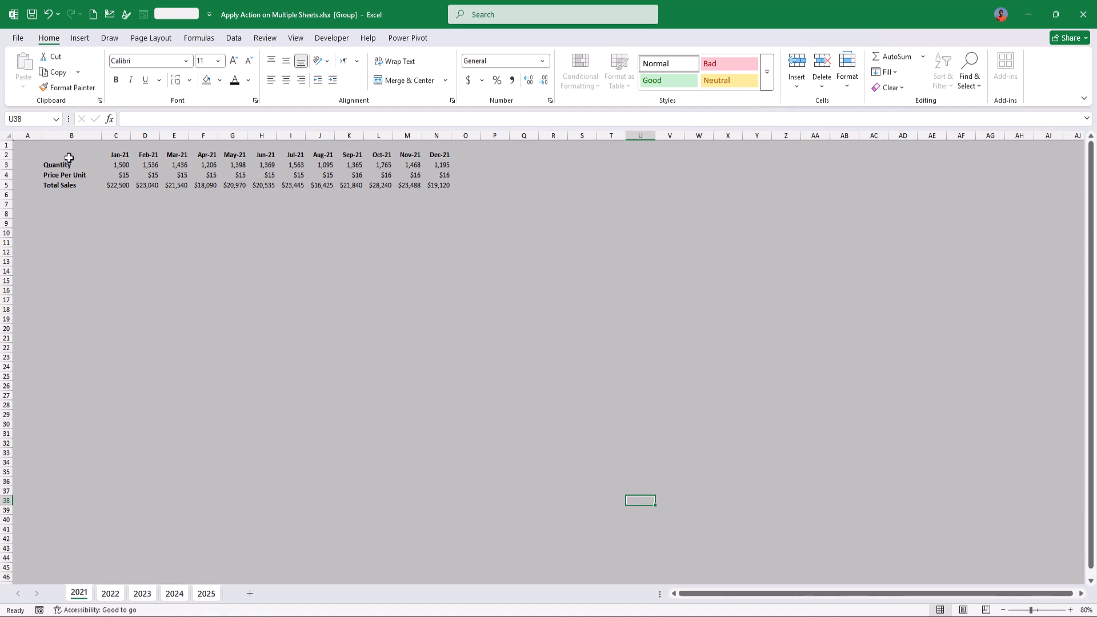
# Step: Remove the background fill from the table range B2:N5 across the grouped sheets
pyautogui.moveTo(69, 157); pyautogui.dragTo(447, 182)
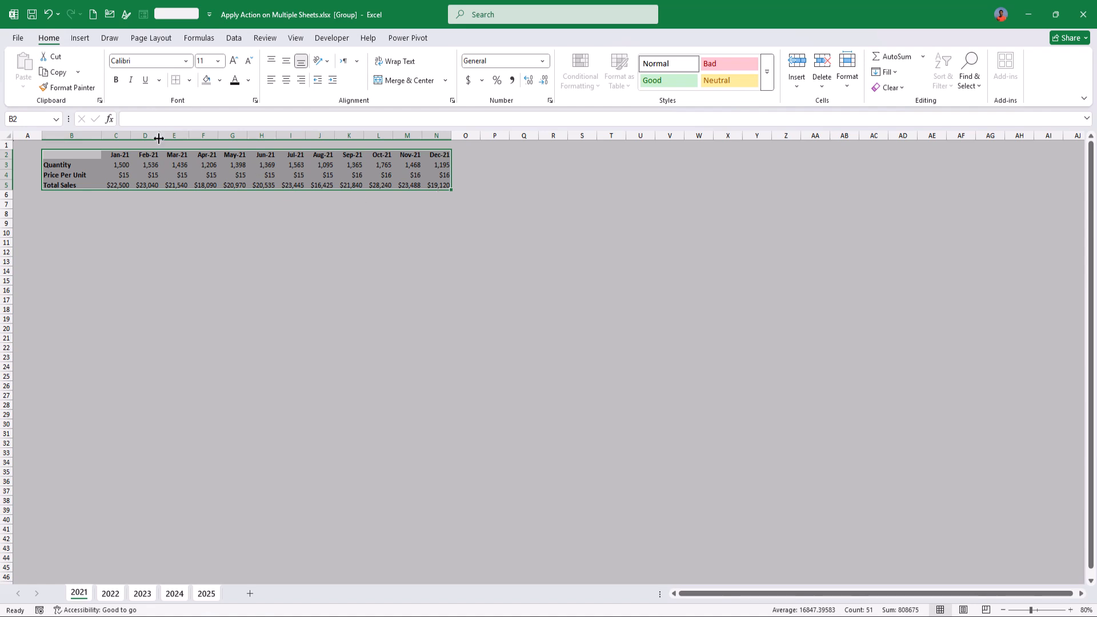
pyautogui.click(220, 80)
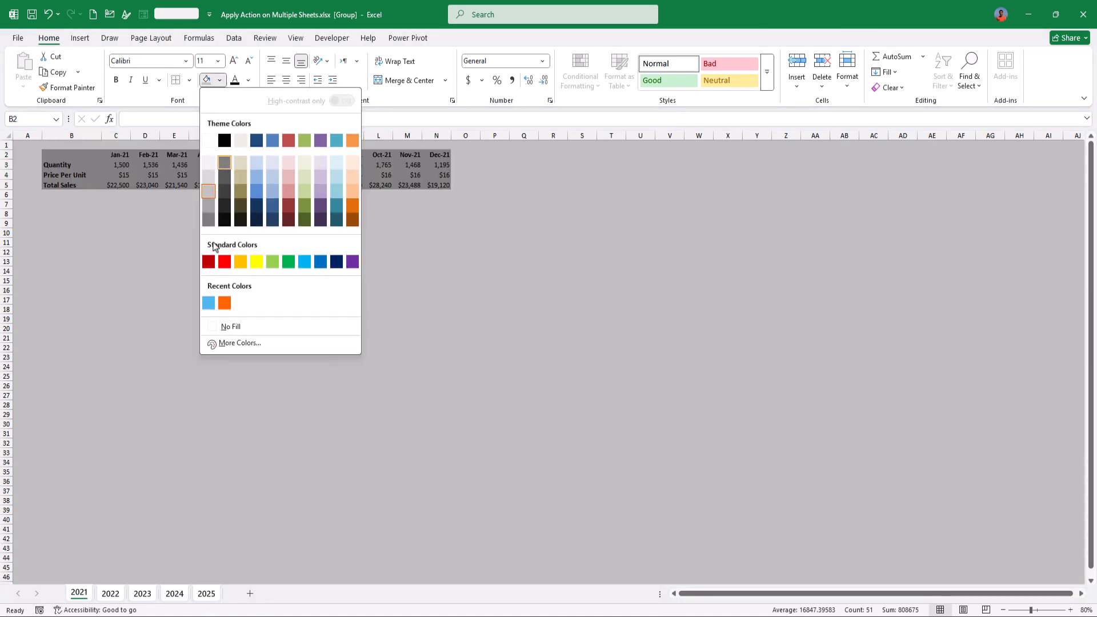
pyautogui.click(227, 326)
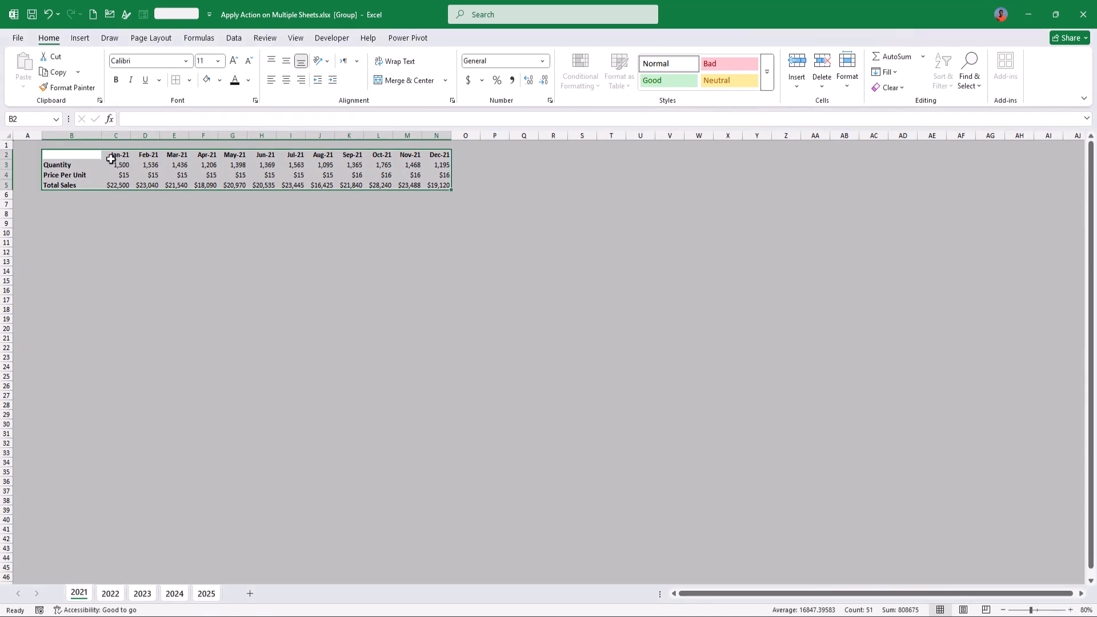
# Step: Format the month headers C2:N2 with a Blue, Accent 1, Darker 50% fill and white font
pyautogui.moveTo(111, 159); pyautogui.dragTo(450, 156)
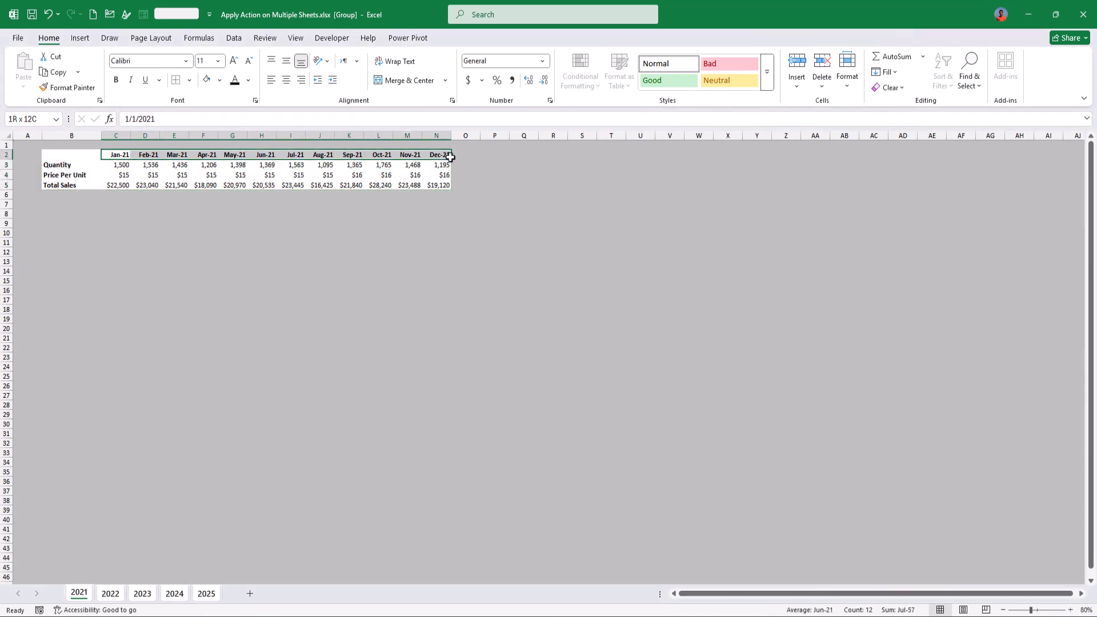
pyautogui.click(219, 80)
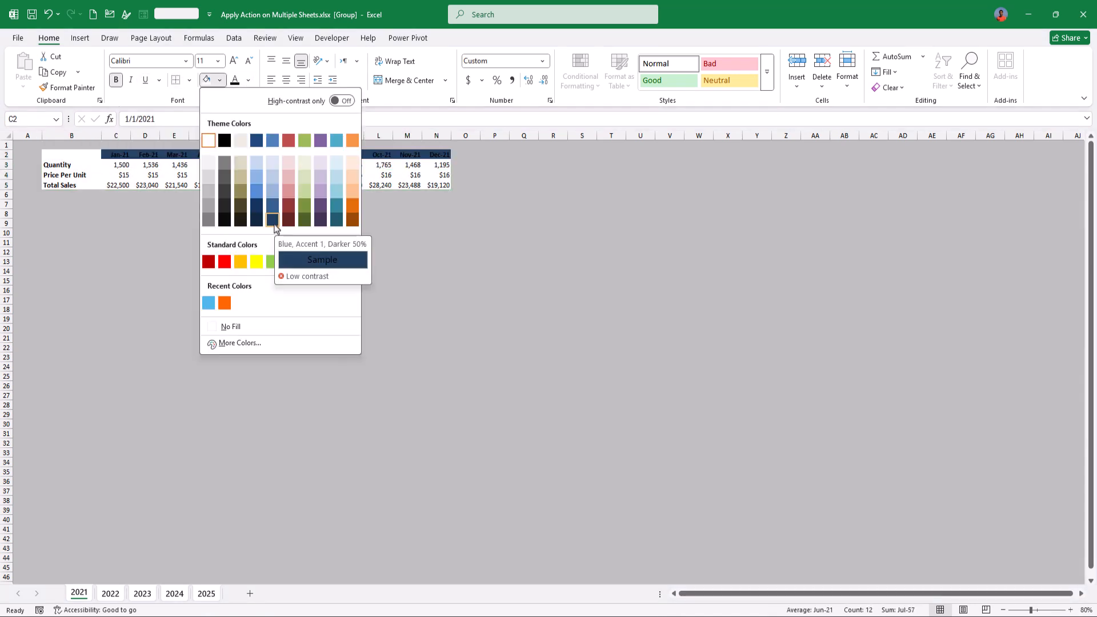
pyautogui.click(273, 219)
pyautogui.click(248, 80)
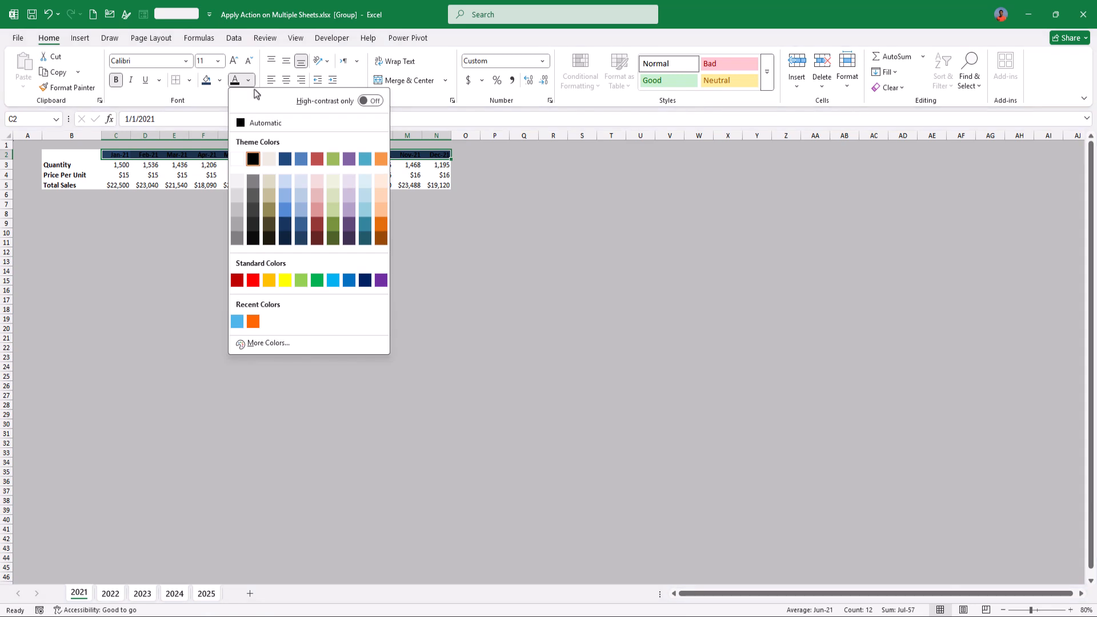
pyautogui.click(237, 159)
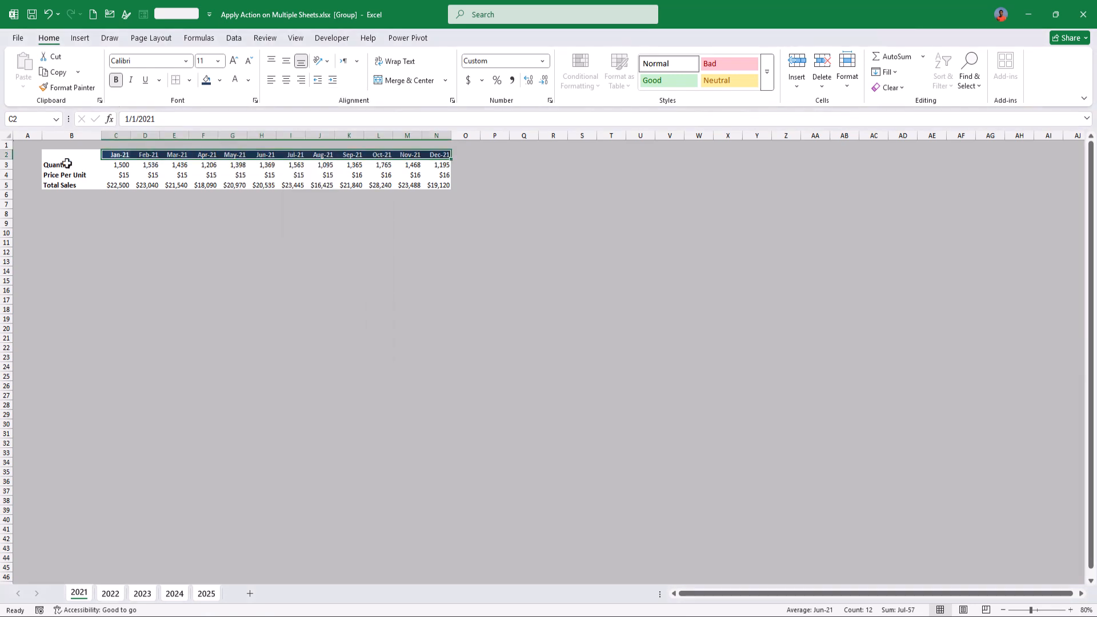
# Step: Format the row labels Quantity, Price Per Unit and Total Sales in B3:B5 with a dark orange fill and white font
pyautogui.moveTo(66, 164); pyautogui.dragTo(69, 181)
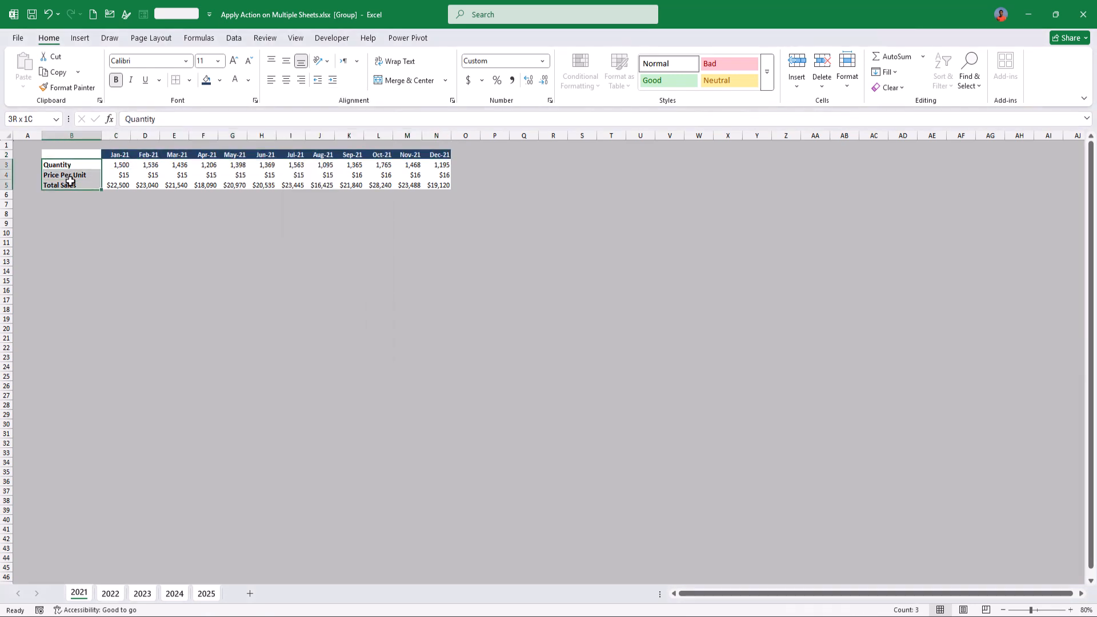
pyautogui.click(220, 80)
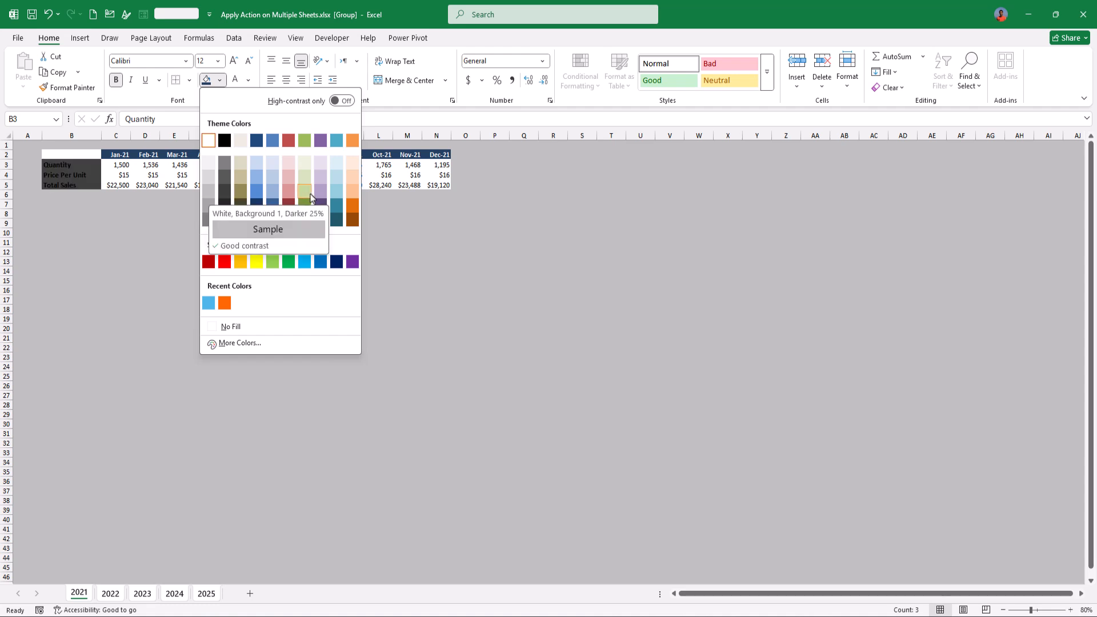
pyautogui.click(352, 205)
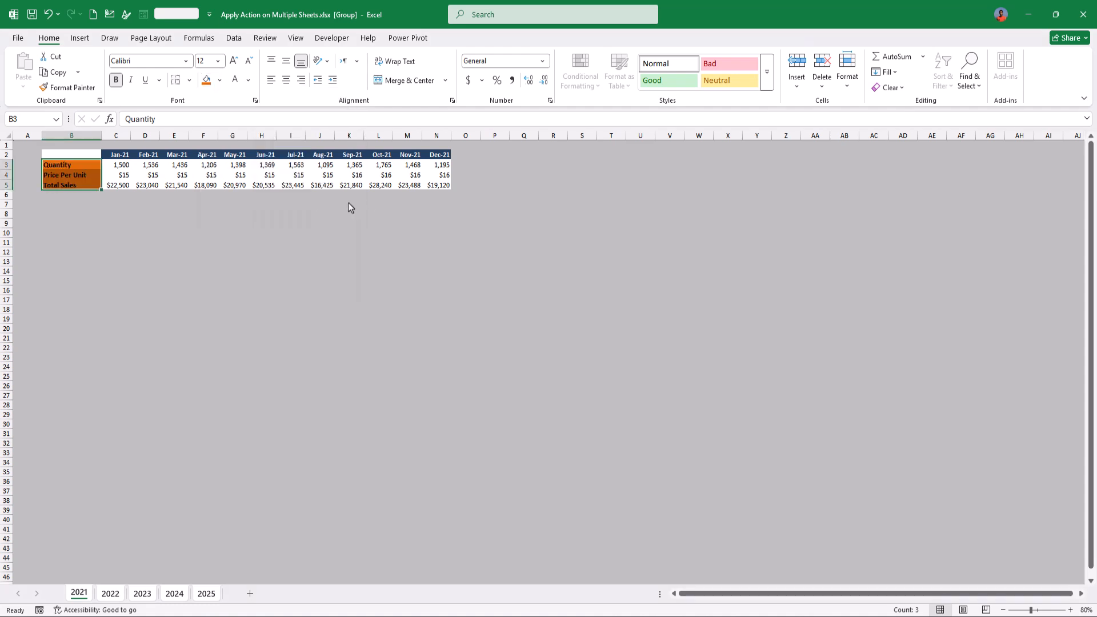
pyautogui.click(235, 80)
pyautogui.moveTo(76, 145); pyautogui.dragTo(74, 152)
pyautogui.click(115, 213)
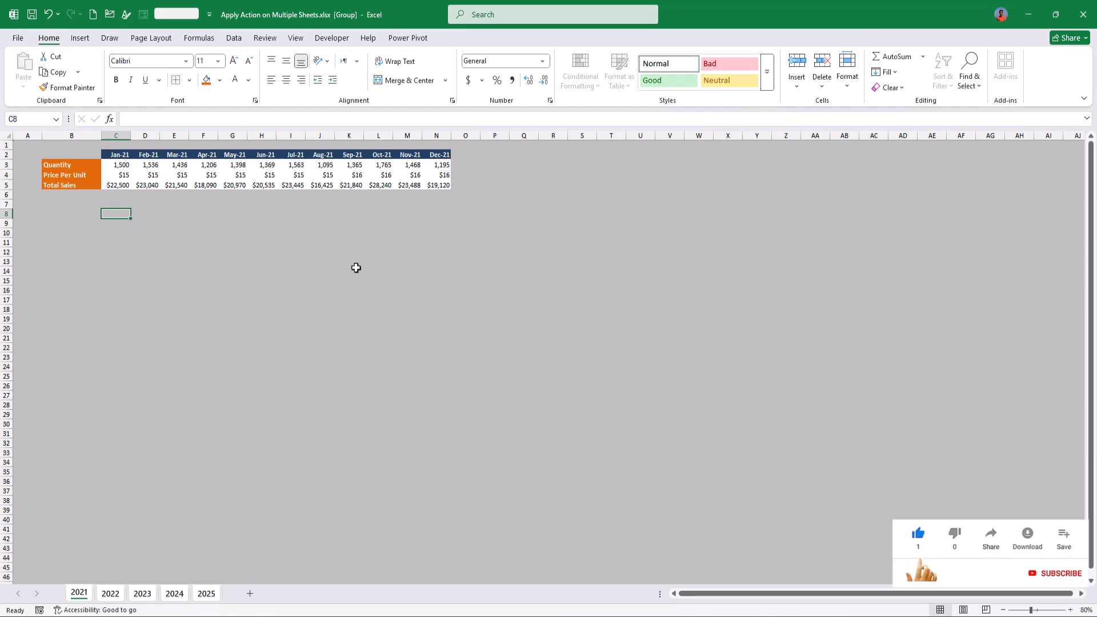
# Step: Check the table formatting on each yearly sheet from 2021 to 2025
pyautogui.hotkey('ctrl', 'pagedown')
pyautogui.hotkey('ctrl', 'pagedown')
pyautogui.hotkey('ctrl', 'pagedown')
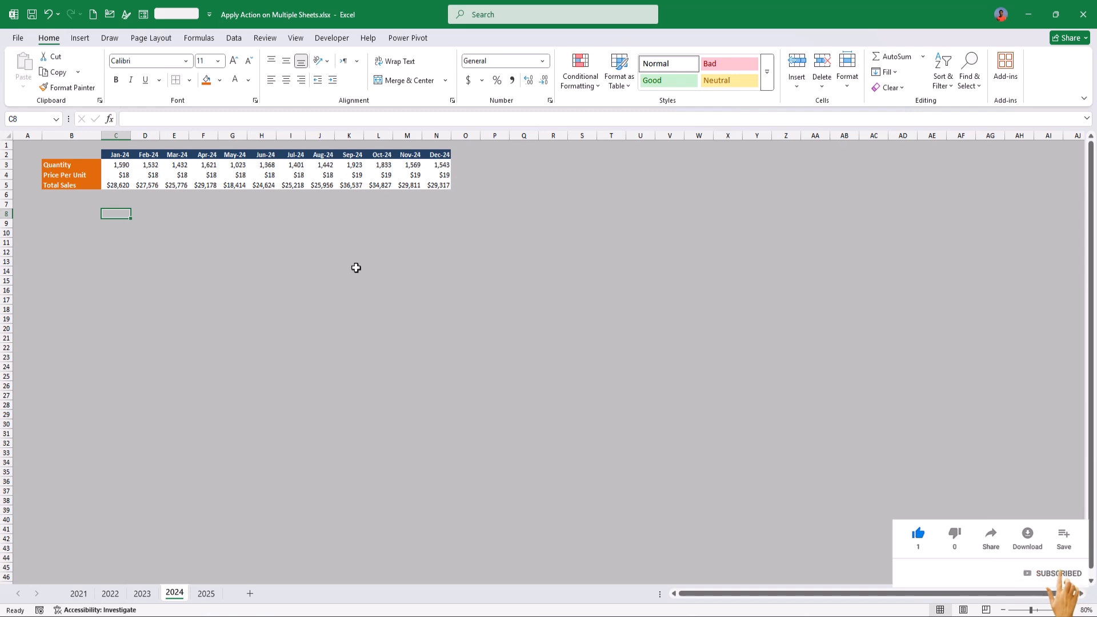
pyautogui.hotkey('ctrl', 'pagedown')
pyautogui.hotkey('ctrl', 'pageup')
pyautogui.hotkey('ctrl', 'pageup')
pyautogui.hotkey('ctrl', 'pageup')
pyautogui.hotkey('ctrl', 'pageup')
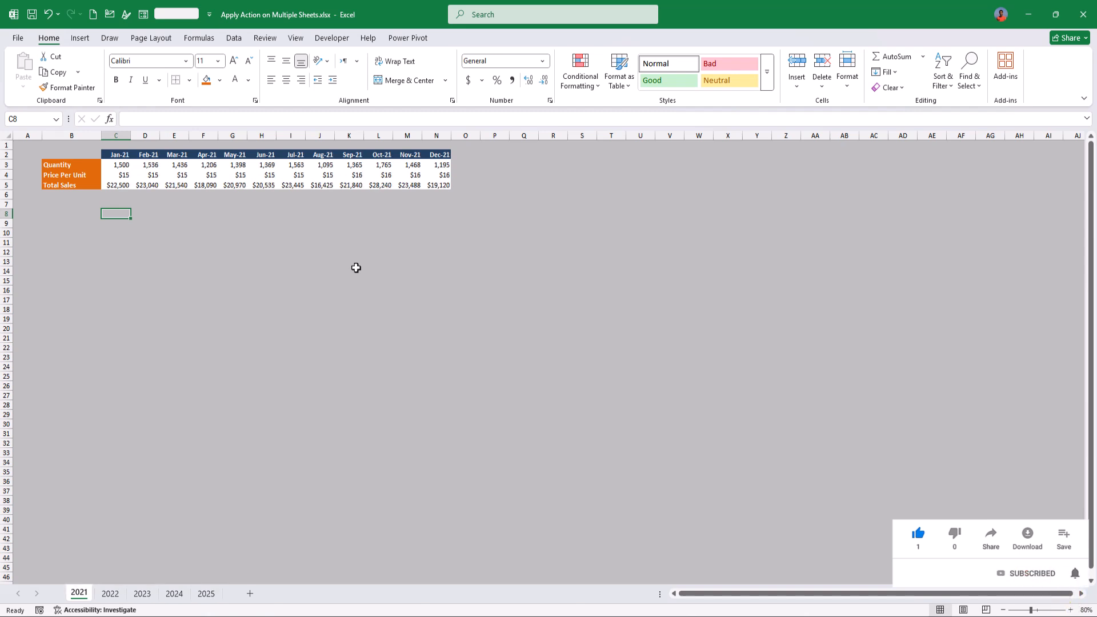
pyautogui.hotkey('ctrl', 'pagedown')
pyautogui.hotkey('ctrl', 'pageup')
pyautogui.hotkey('ctrl', 'pagedown')
pyautogui.hotkey('ctrl', 'pagedown')
pyautogui.hotkey('ctrl', 'pagedown')
pyautogui.hotkey('ctrl', 'pagedown')
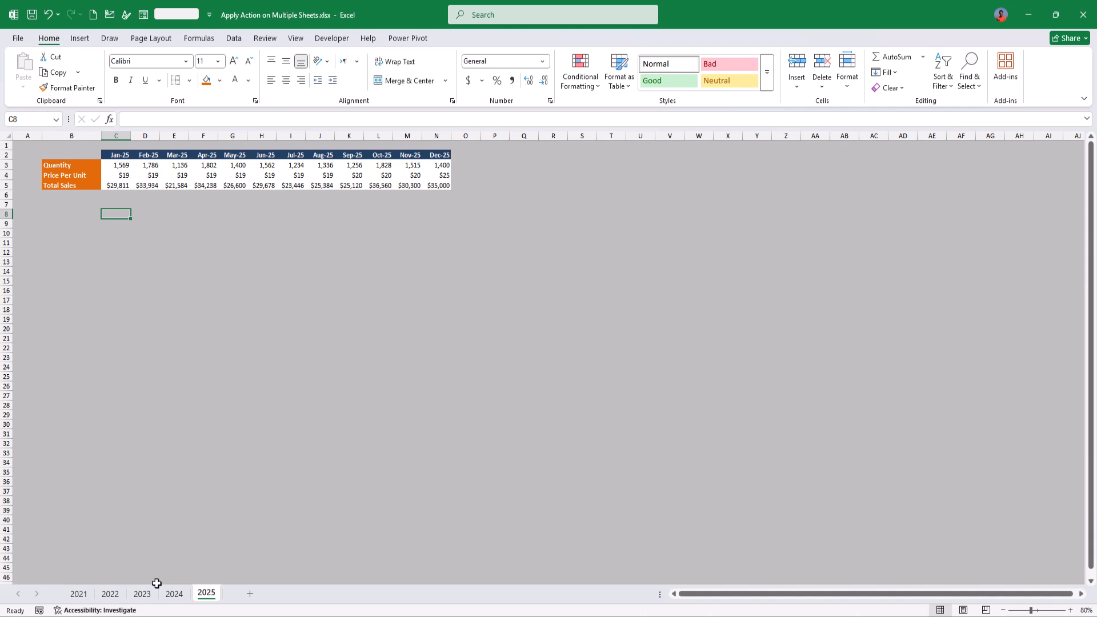
# Step: Group the sheets 2025 back through 2021 and enter =SUM(C3:N3) in O3 to total the Quantity row
pyautogui.keyDown('shift'); pyautogui.click(86, 594); pyautogui.keyUp('shift')
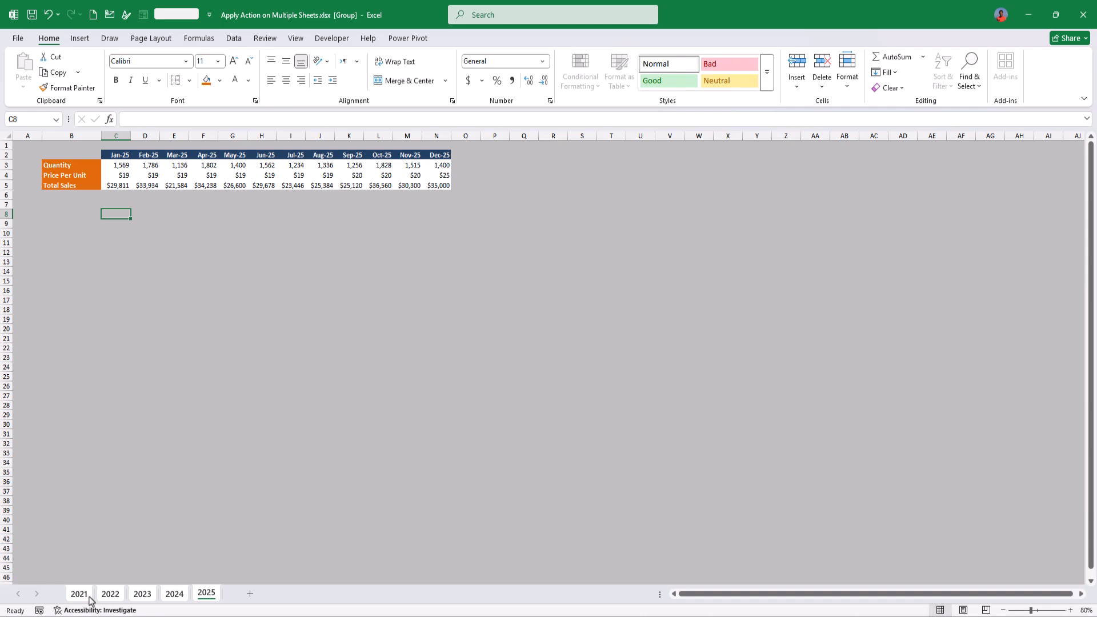
pyautogui.click(467, 163)
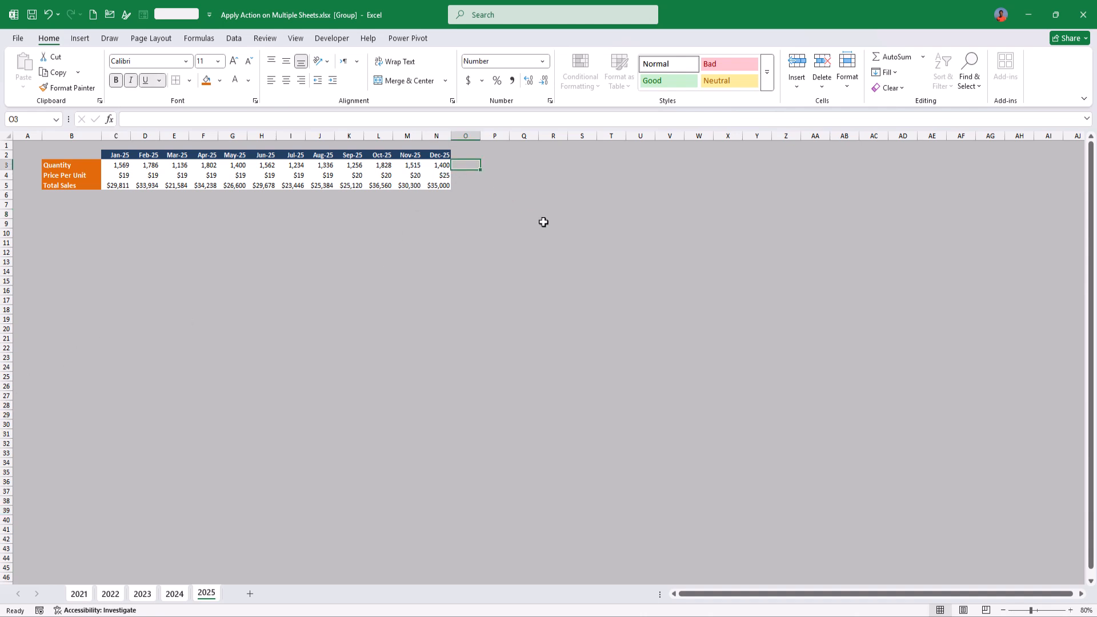
pyautogui.write('=sum')
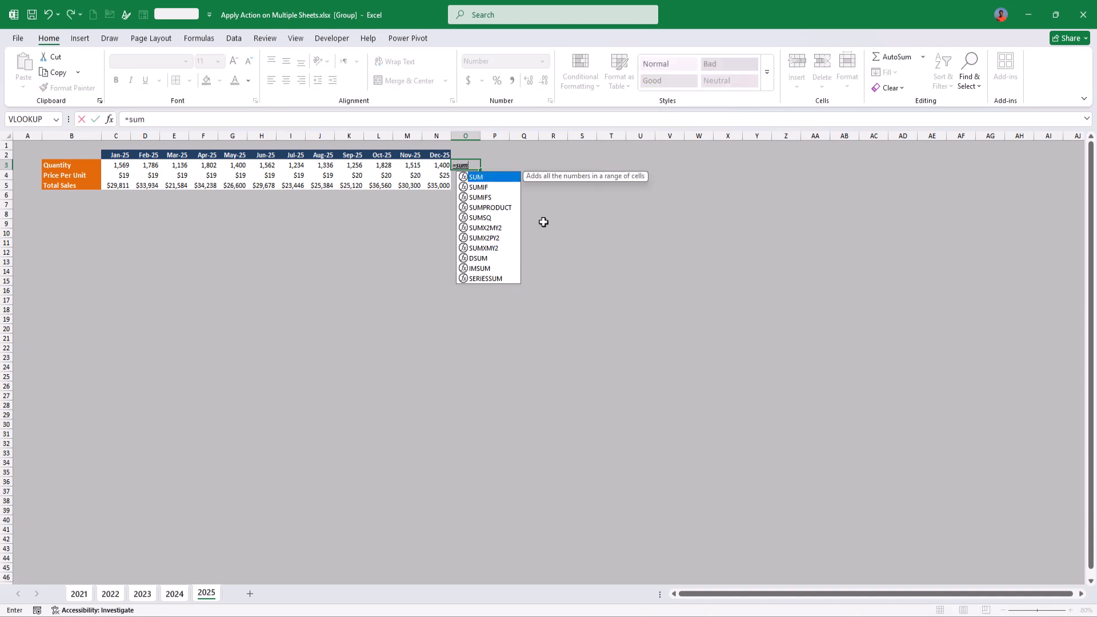
pyautogui.press('Tab')
pyautogui.press('Left')
pyautogui.hotkey('ctrl', 'shift', 'Left')
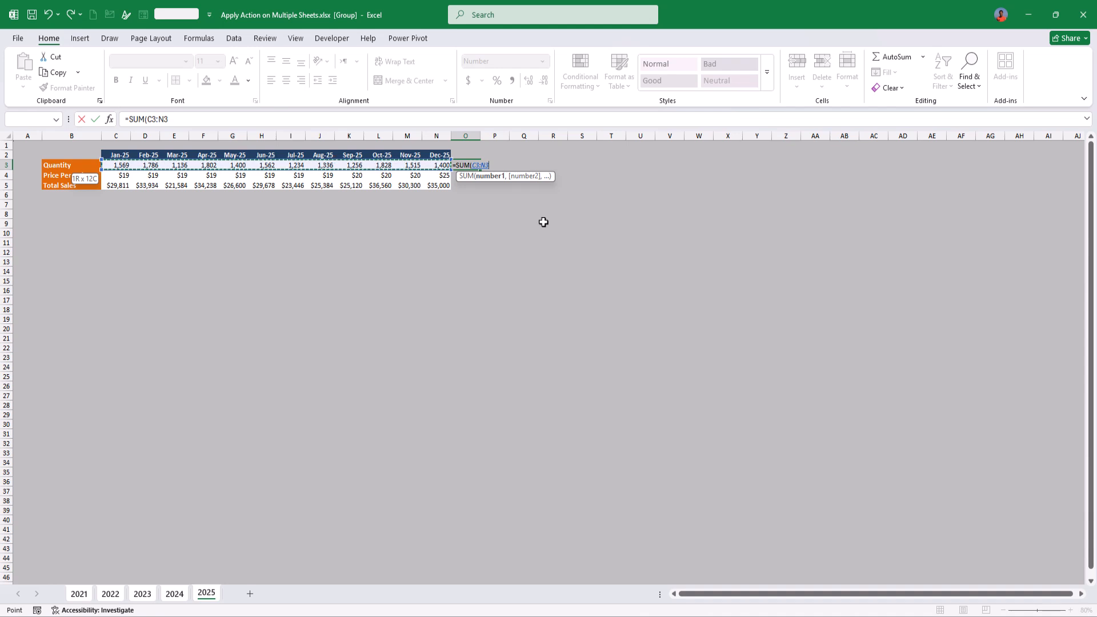
pyautogui.write(')')
pyautogui.press('Return')
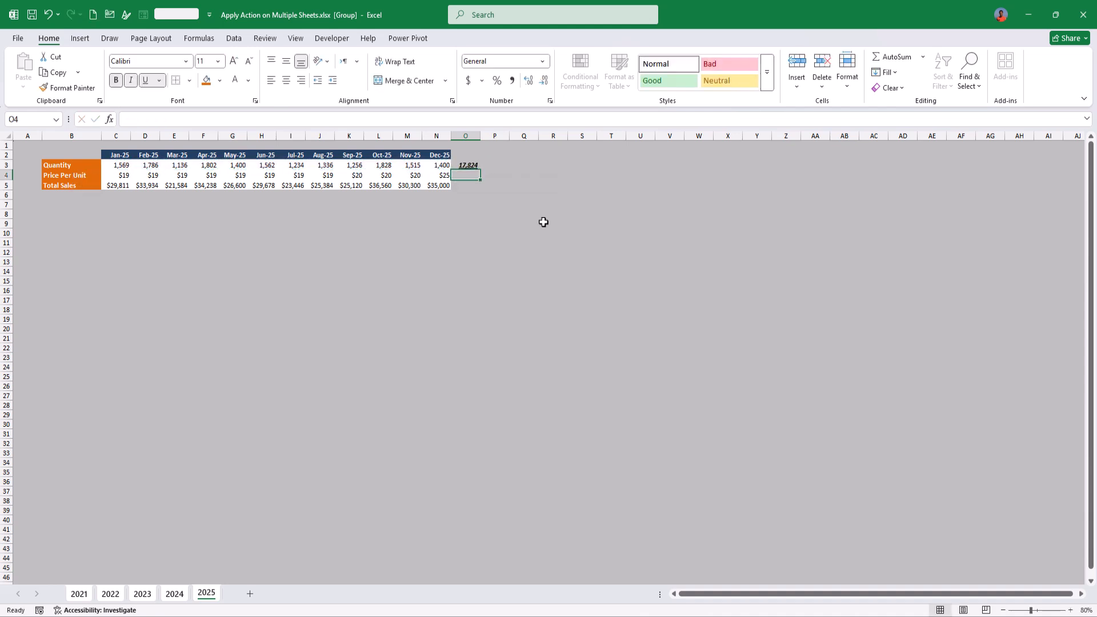
# Step: Total the Total Sales row on the grouped sheets with =SUM(C5:N5) in cell O5
pyautogui.click(465, 185)
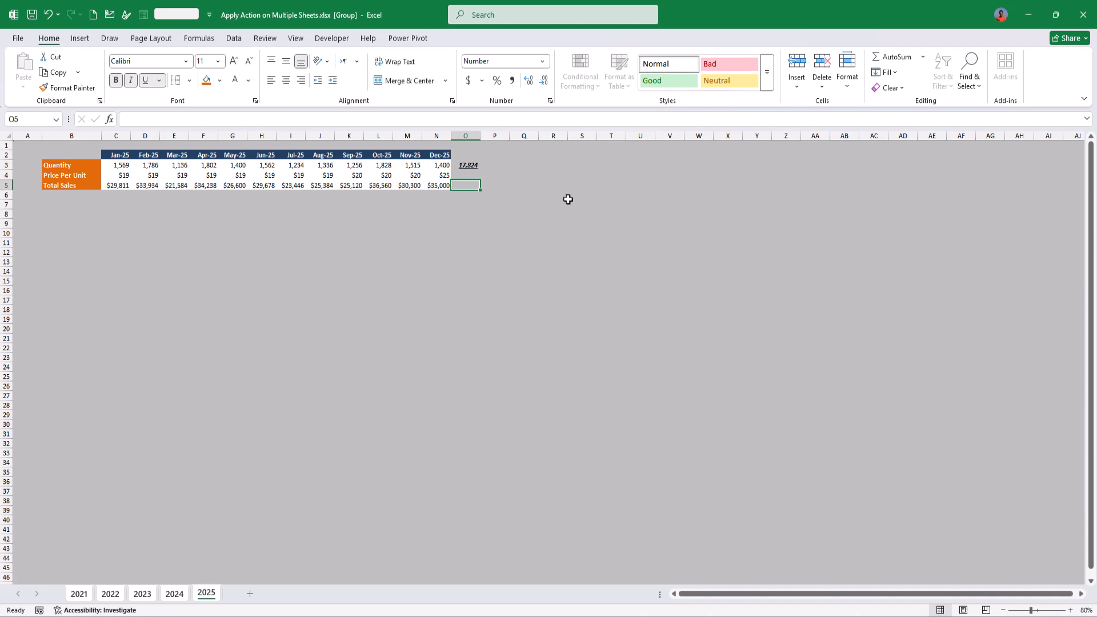
pyautogui.write('=SUM(')
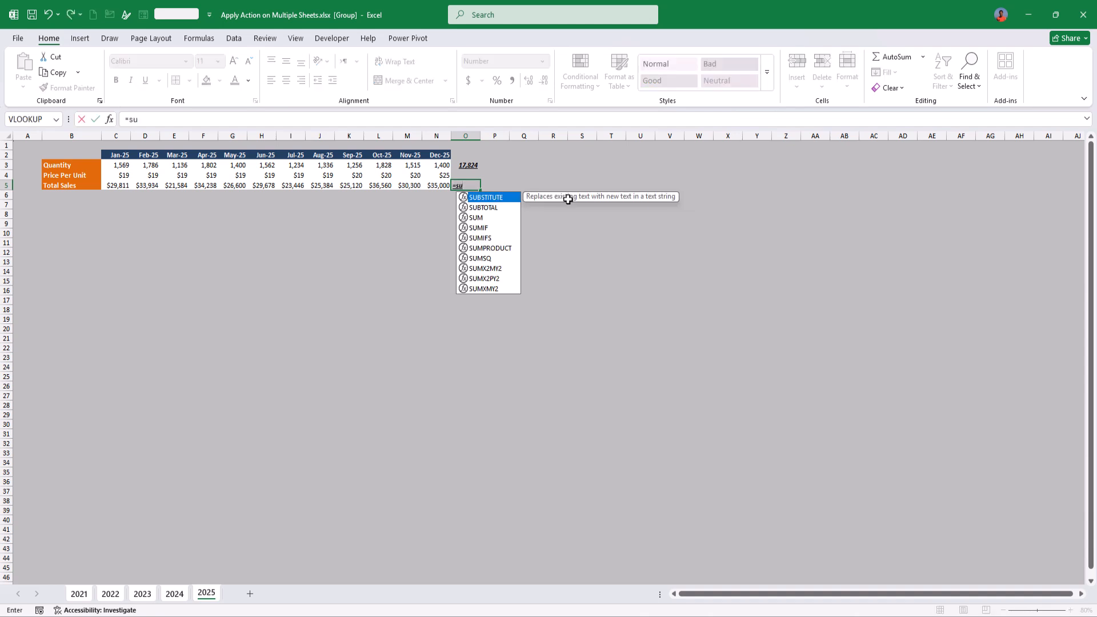
pyautogui.press('Left')
pyautogui.hotkey('ctrl', 'shift', 'Left')
pyautogui.hotkey('shift', 'Right')
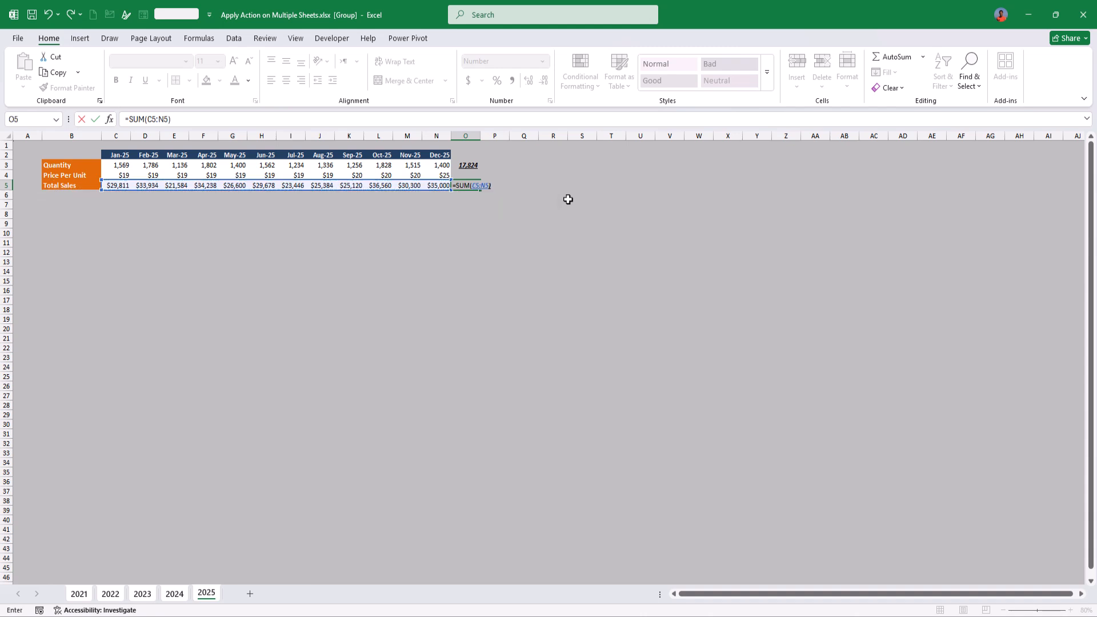
pyautogui.press('Return')
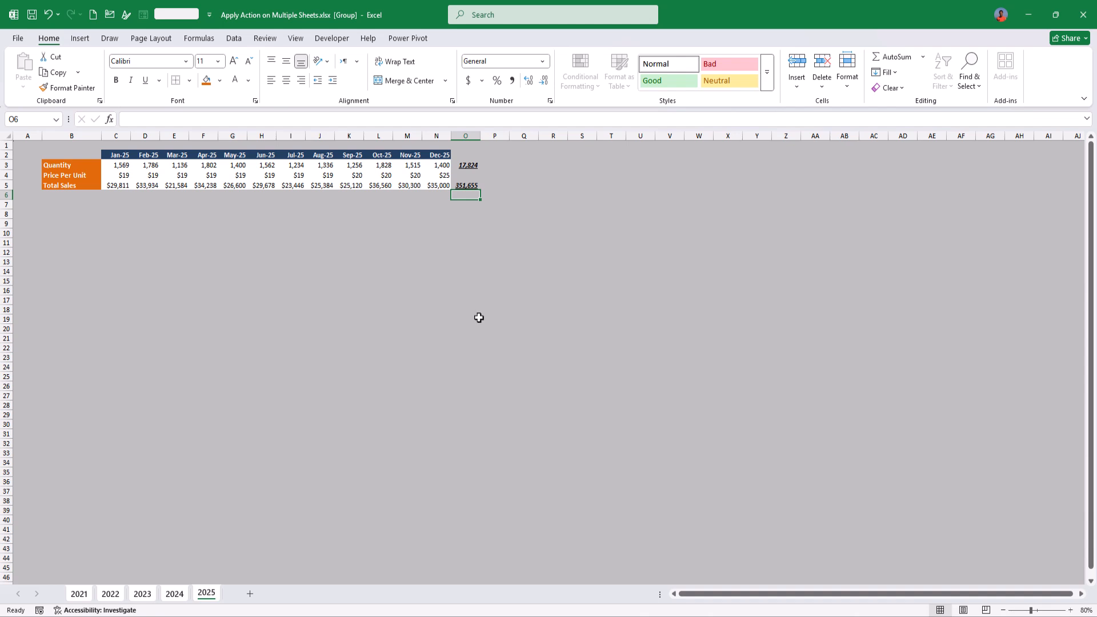
# Step: Check the quantity and sales totals in column O on each yearly sheet from 2021 to 2025
pyautogui.hotkey('ctrl', 'pageup')
pyautogui.hotkey('ctrl', 'pageup')
pyautogui.hotkey('ctrl', 'pageup')
pyautogui.hotkey('ctrl', 'pageup')
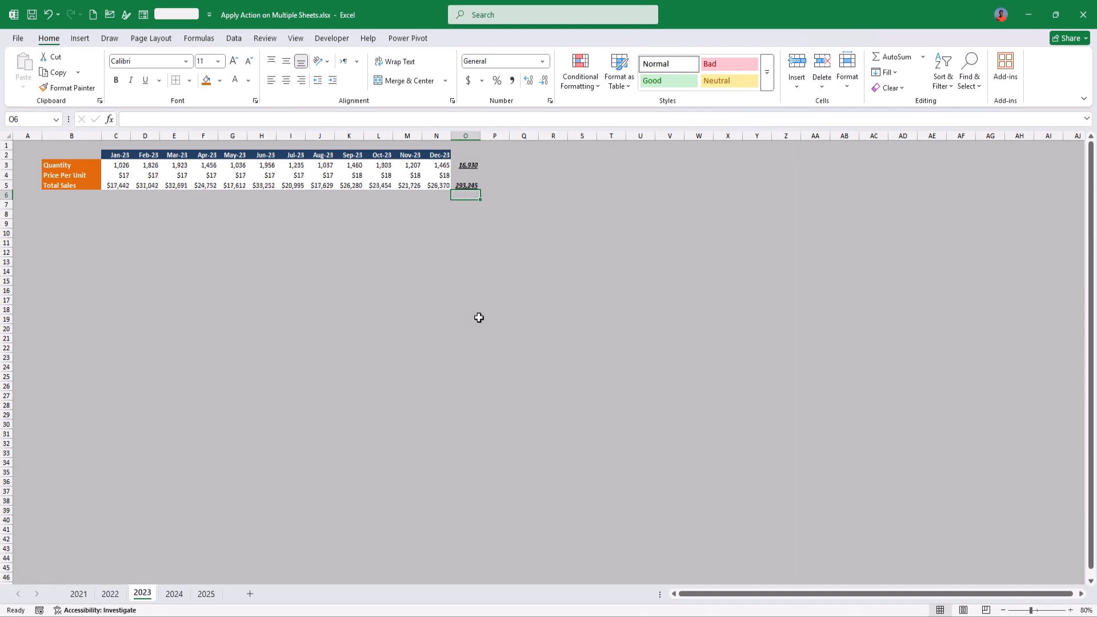
pyautogui.hotkey('ctrl', 'pagedown')
pyautogui.hotkey('ctrl', 'pagedown')
pyautogui.hotkey('ctrl', 'pagedown')
pyautogui.hotkey('ctrl', 'pagedown')
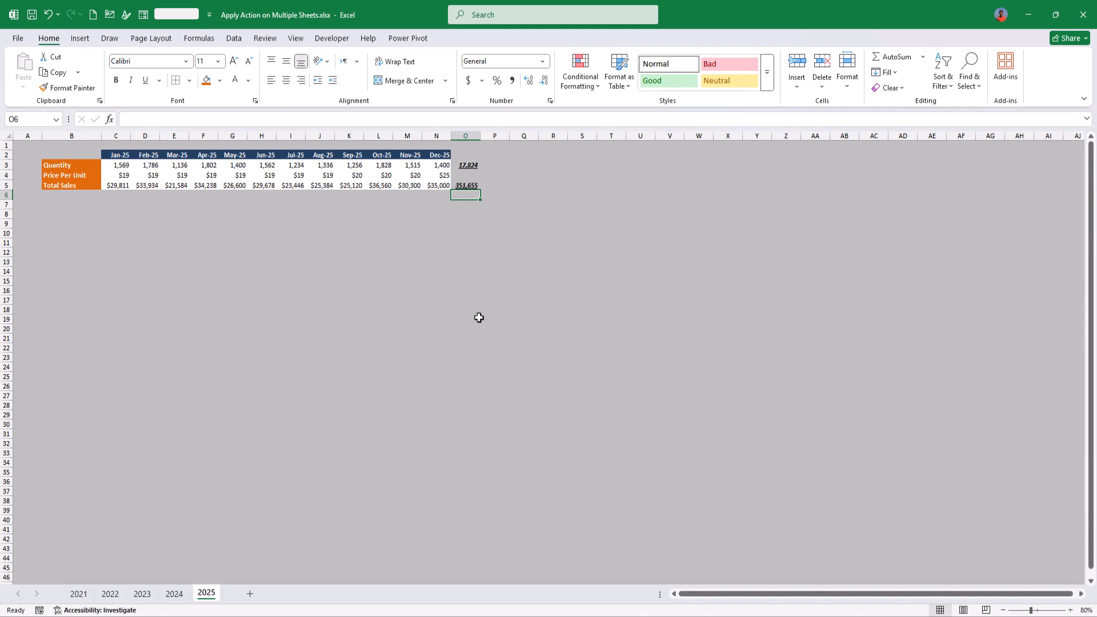
pyautogui.hotkey('ctrl', 'pageup')
pyautogui.hotkey('ctrl', 'pageup')
pyautogui.hotkey('ctrl', 'pageup')
pyautogui.hotkey('ctrl', 'pageup')
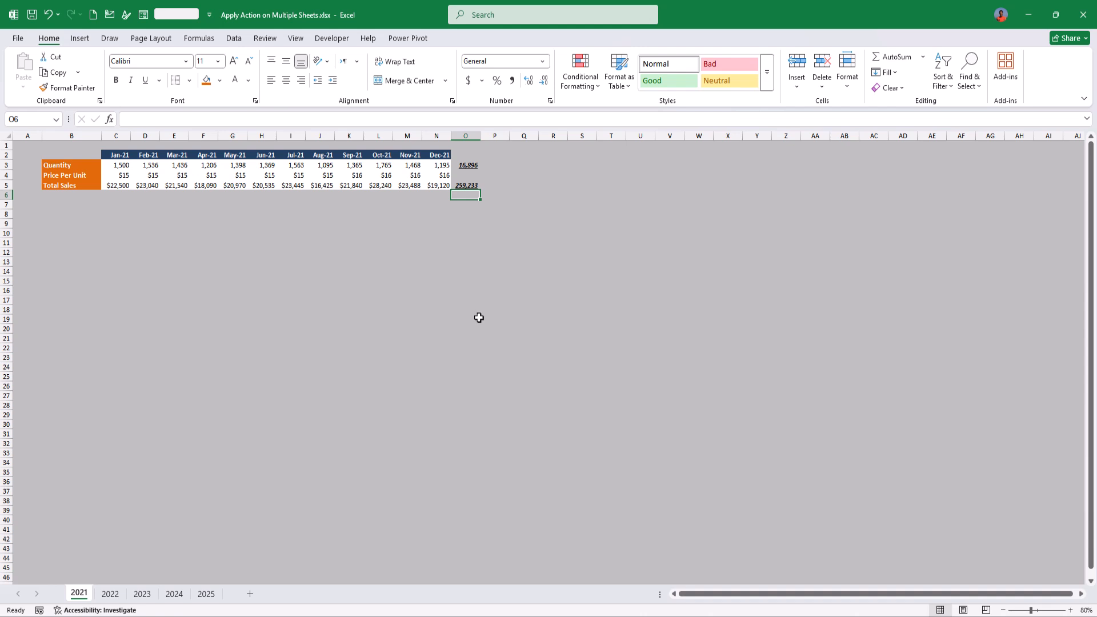
pyautogui.hotkey('ctrl', 'pagedown')
pyautogui.hotkey('ctrl', 'pagedown')
pyautogui.hotkey('ctrl', 'pagedown')
pyautogui.hotkey('ctrl', 'pagedown')
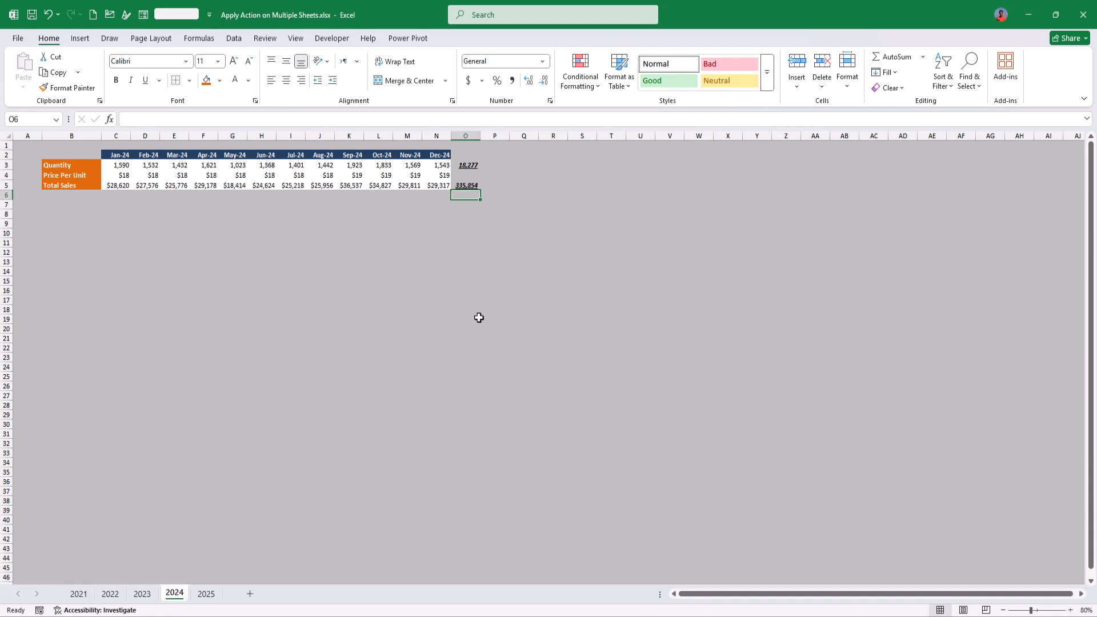